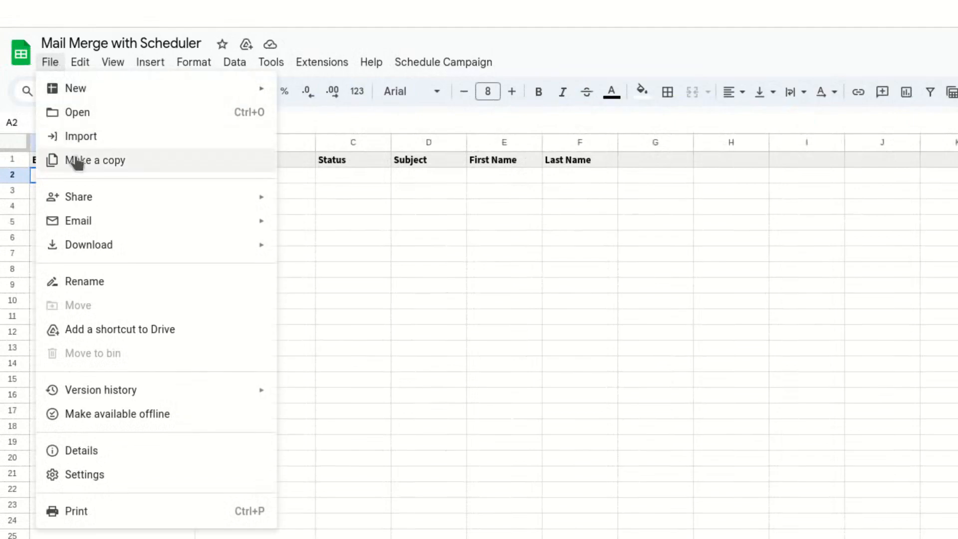
Make a copy of the Mail Merge with Scheduler spreadsheet.
left_click(75, 160)
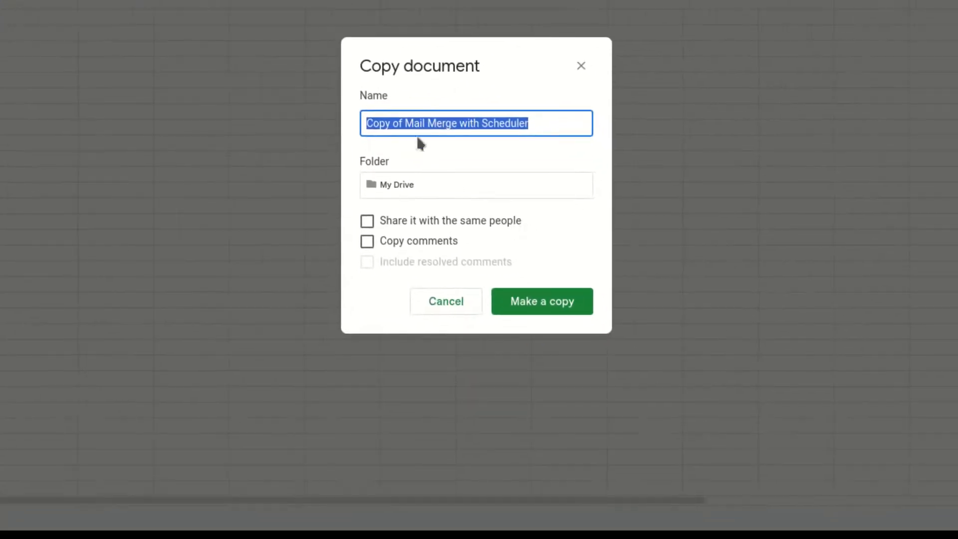
left_click(440, 154)
key("BackSpace")
key("BackSpace")
key("BackSpace")
key("BackSpace")
key("BackSpace")
key("BackSpace")
key("BackSpace")
key("BackSpace")
left_click(515, 408)
left_click(161, 180)
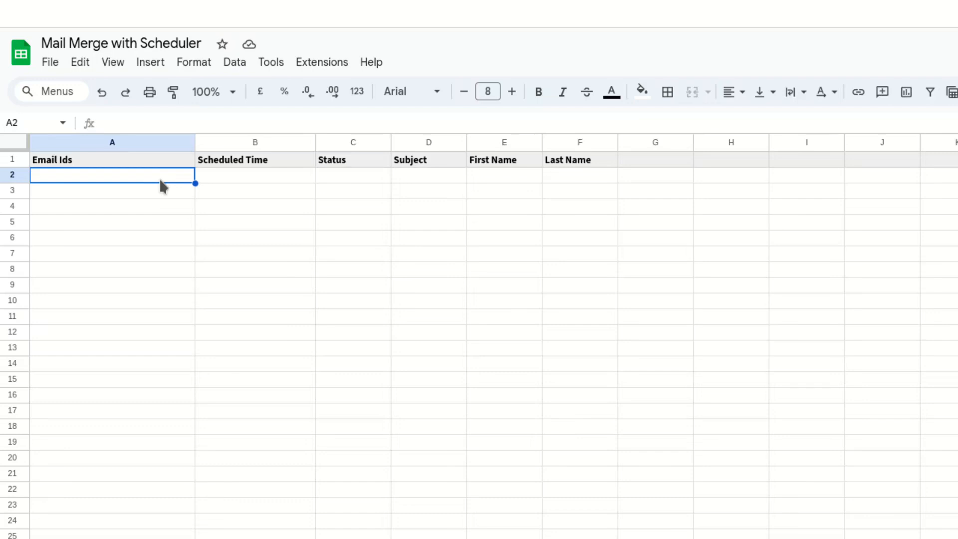
Review the sheet's scheduling columns and the placeholders used in the Gmail draft template.
left_click_drag(160, 178, 152, 338)
left_click_drag(254, 176, 259, 336)
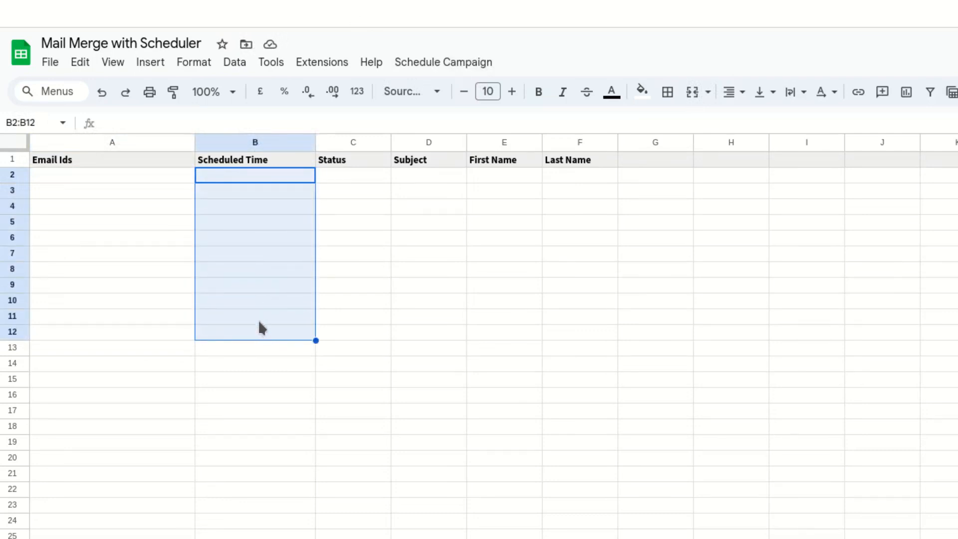
left_click_drag(363, 177, 381, 340)
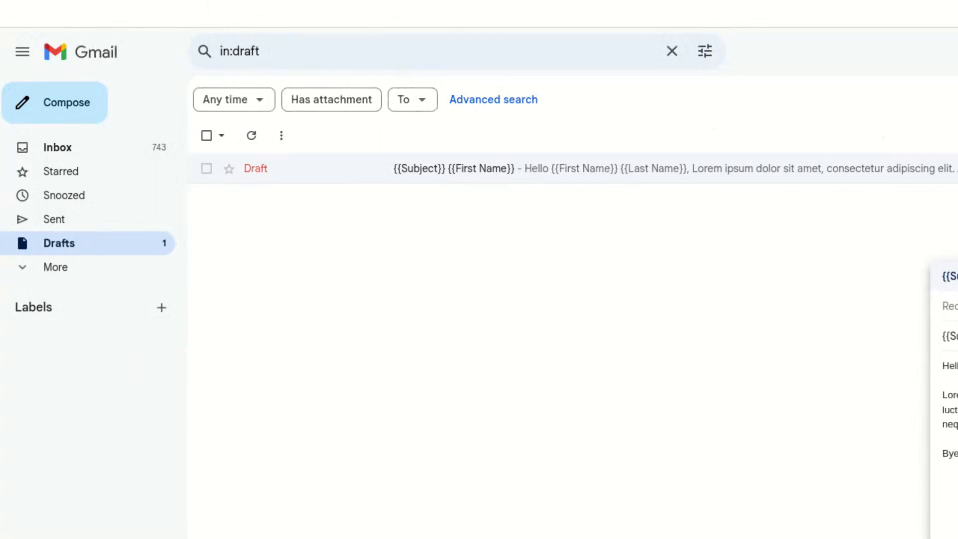
left_click_drag(890, 264, 471, 157)
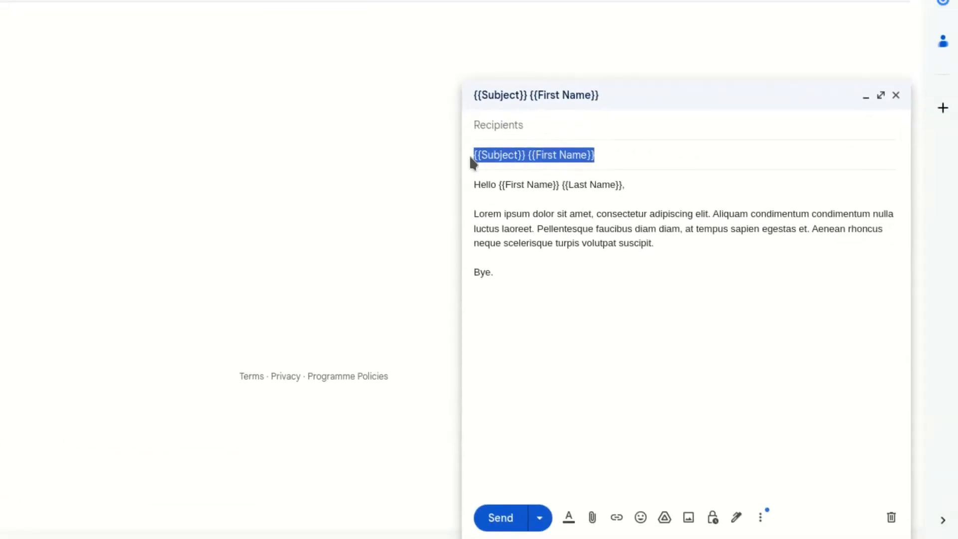
left_click_drag(628, 186, 498, 185)
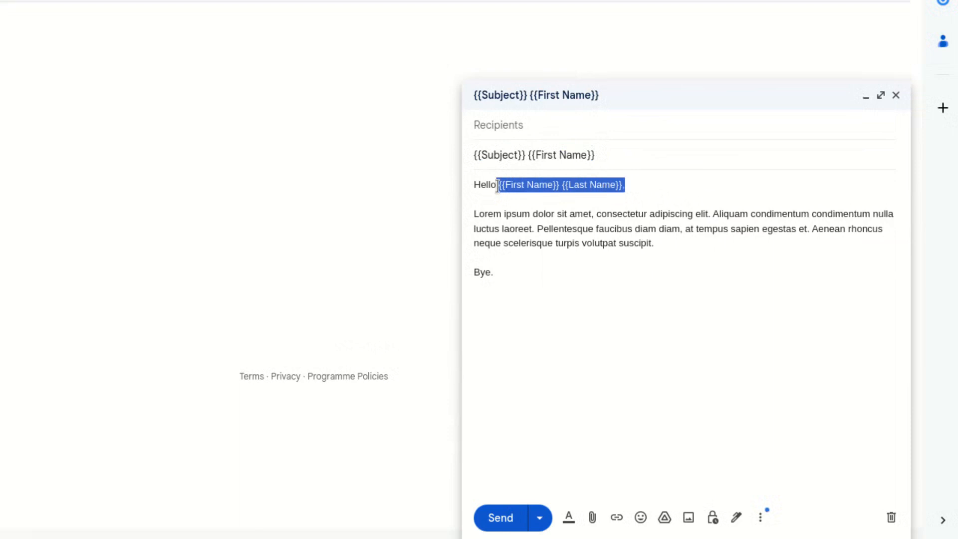
left_click(522, 262)
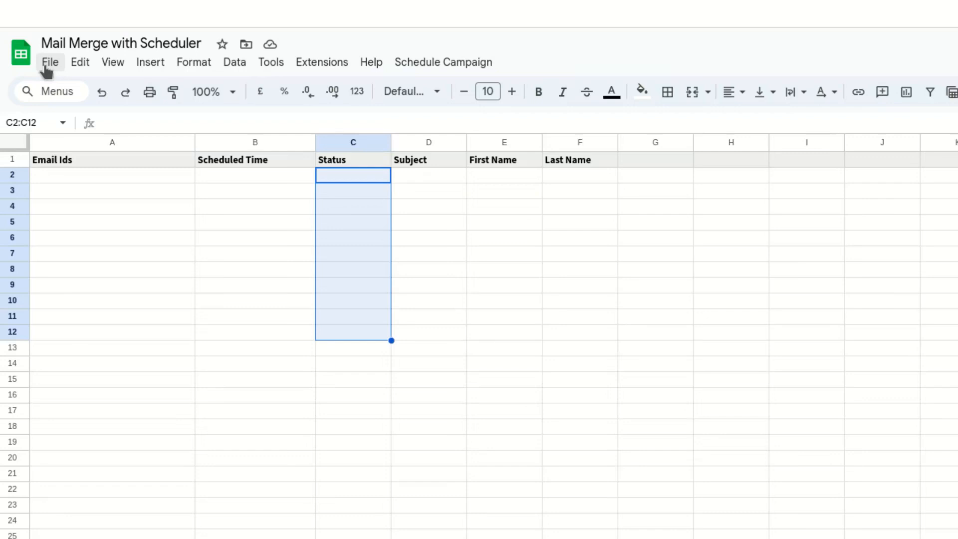
Open the spreadsheet settings and save the time zone as (GMT+05:00) Karachi.
left_click(49, 63)
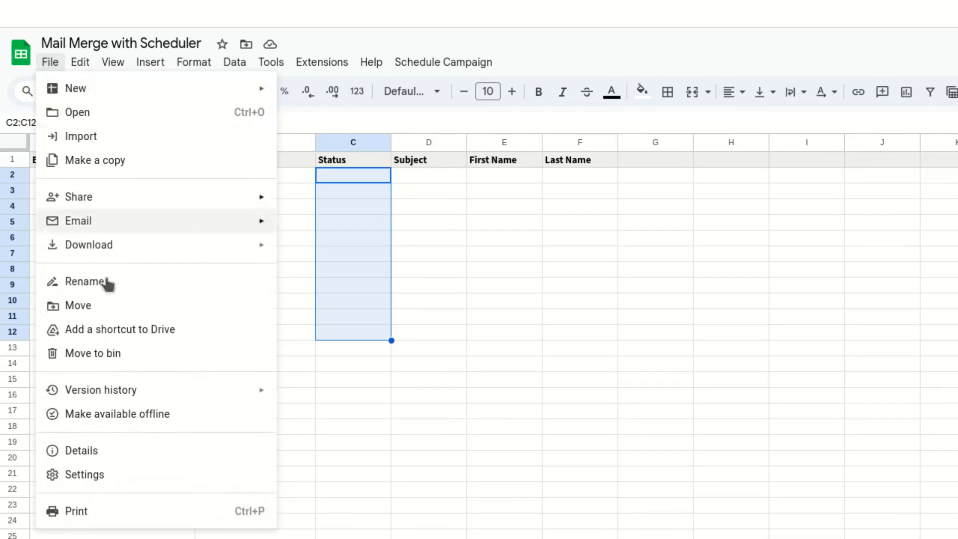
left_click(118, 475)
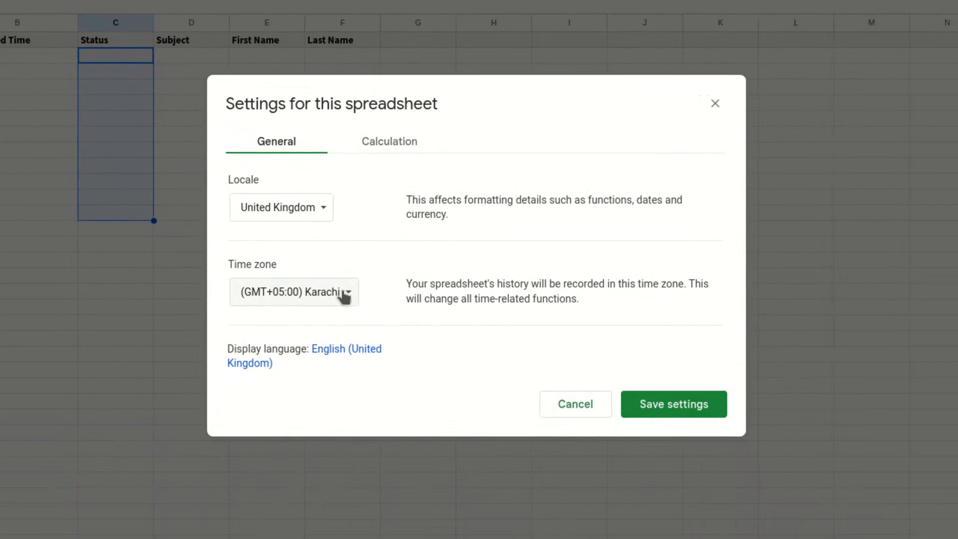
left_click(345, 294)
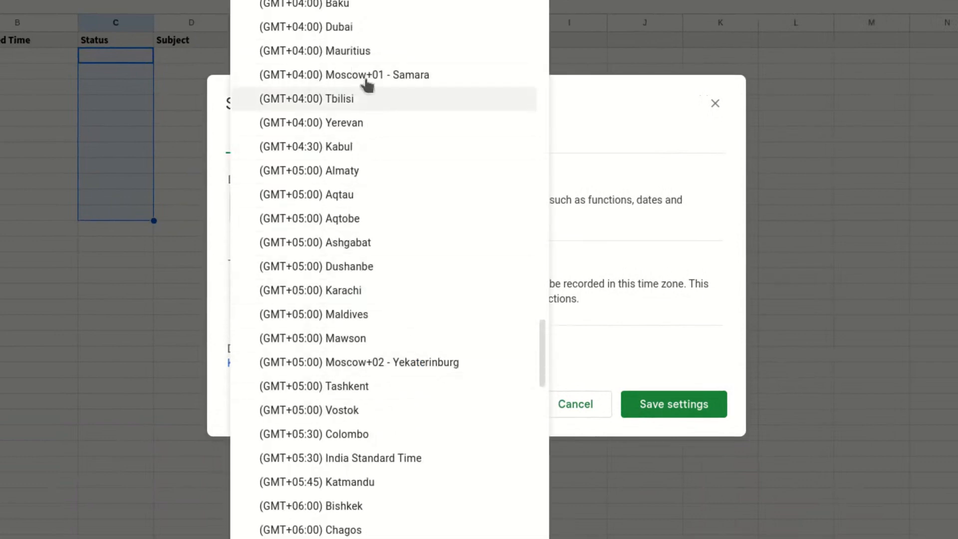
left_click(615, 359)
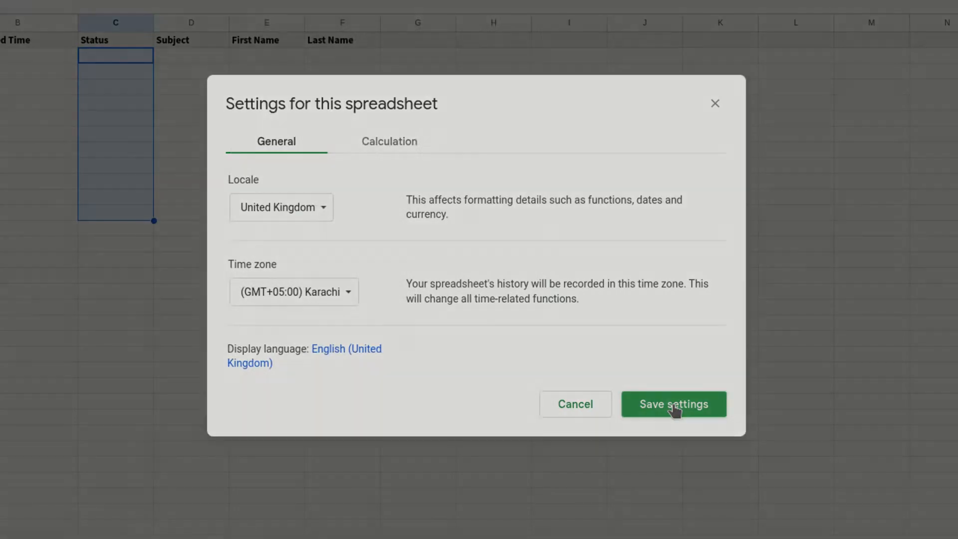
left_click(674, 406)
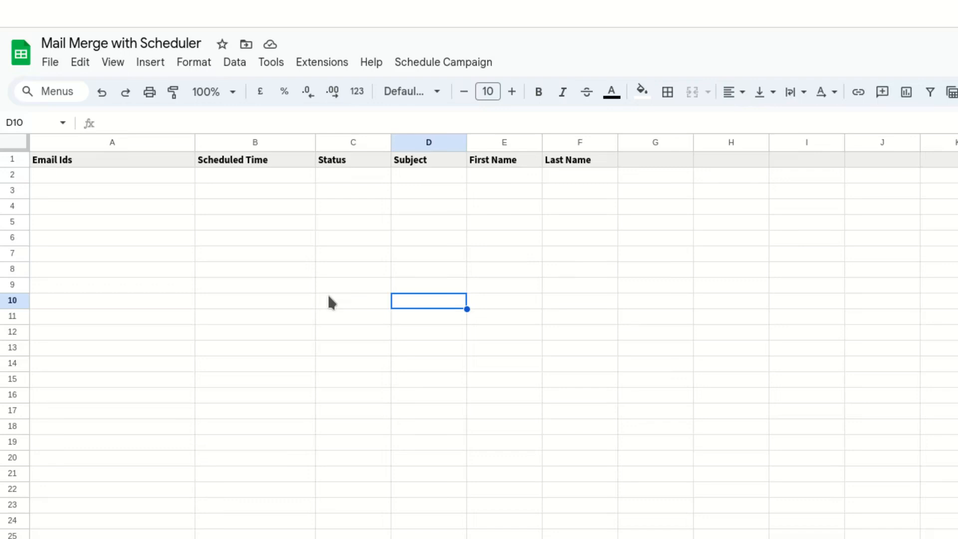
Enter 18/03/2024 13:10:00 as the first scheduled time in cell B2.
left_click(276, 178)
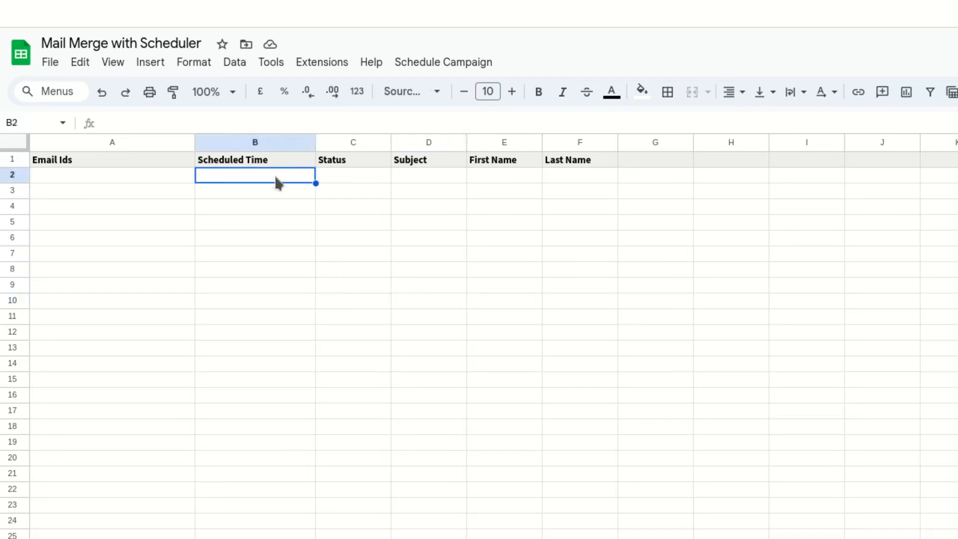
type("18/")
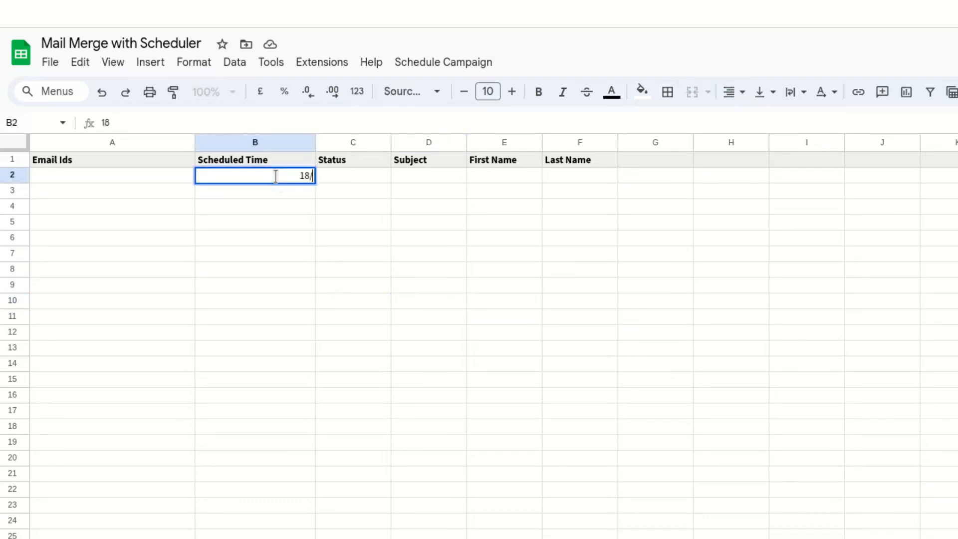
type("03/2024")
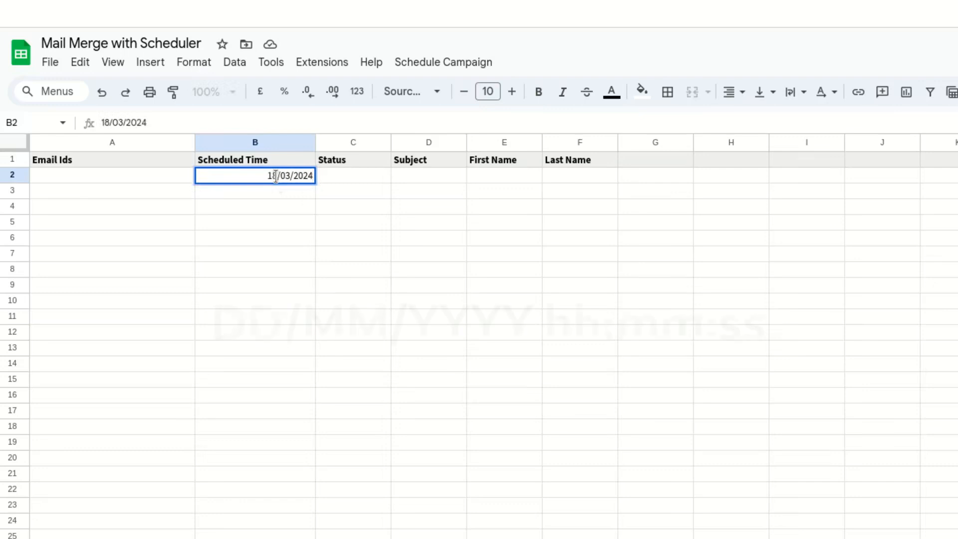
type(" 1")
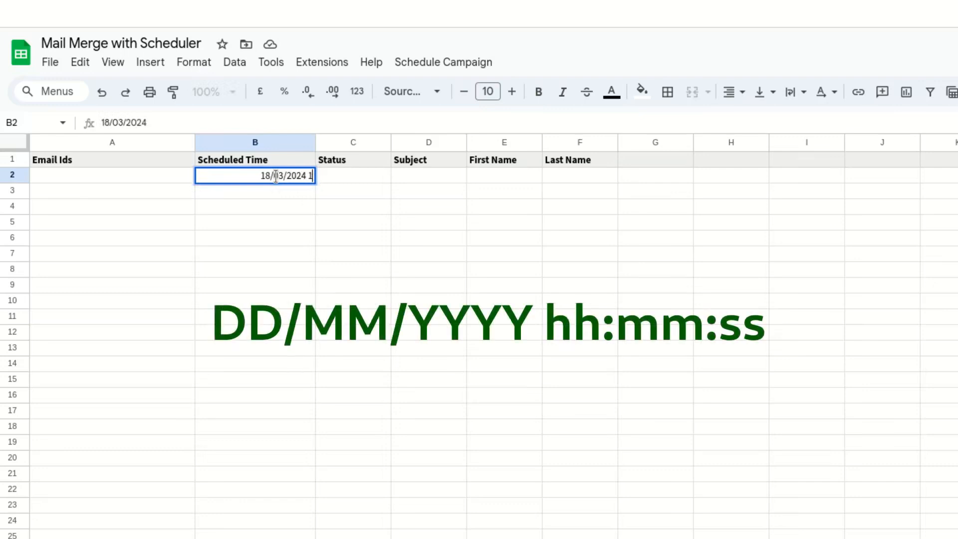
type("3:10:00")
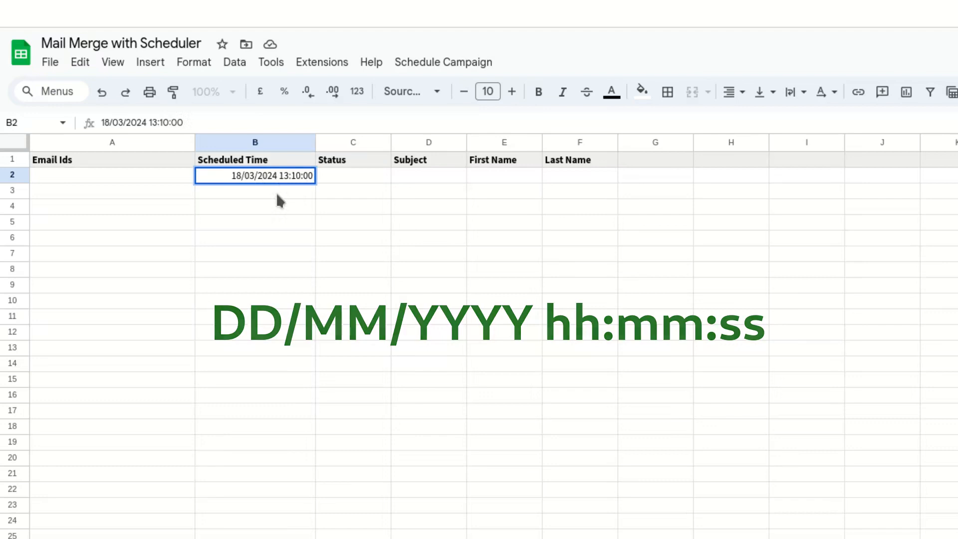
key("Return")
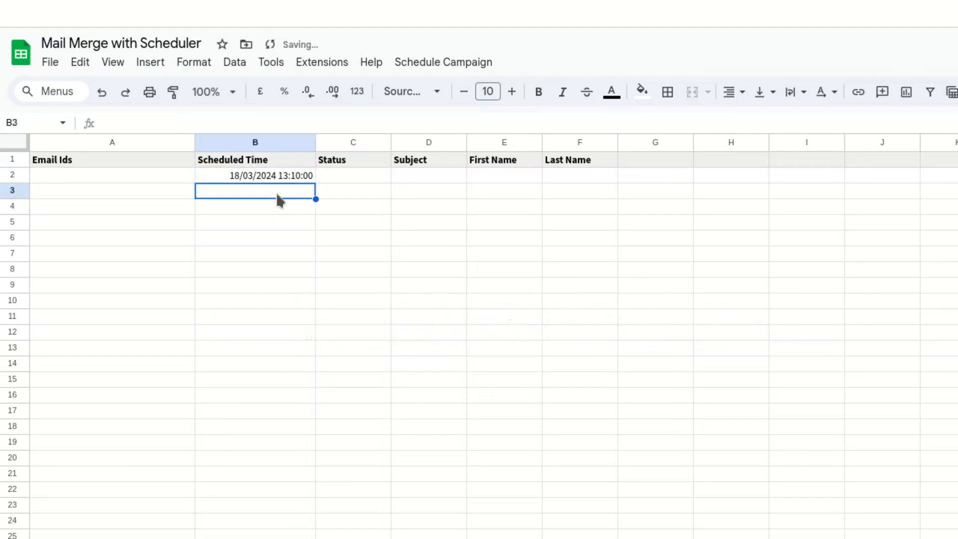
Format cells B3:B14 with the Date time number format.
left_click_drag(276, 193, 278, 361)
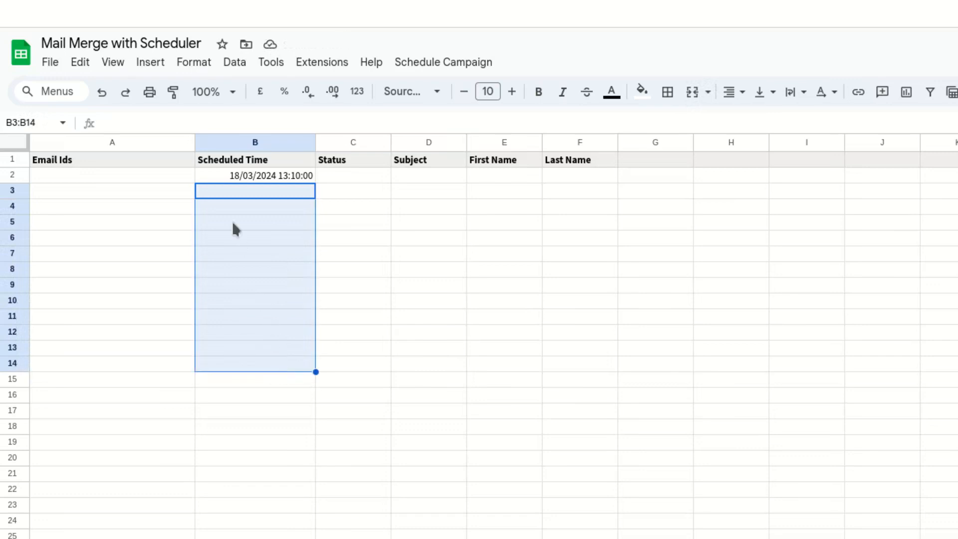
left_click(198, 63)
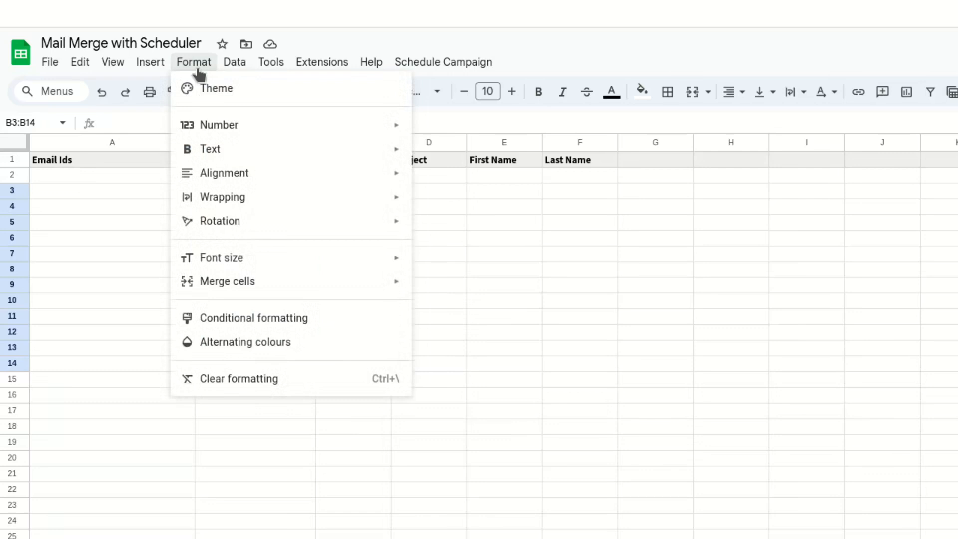
mouse_move(256, 129)
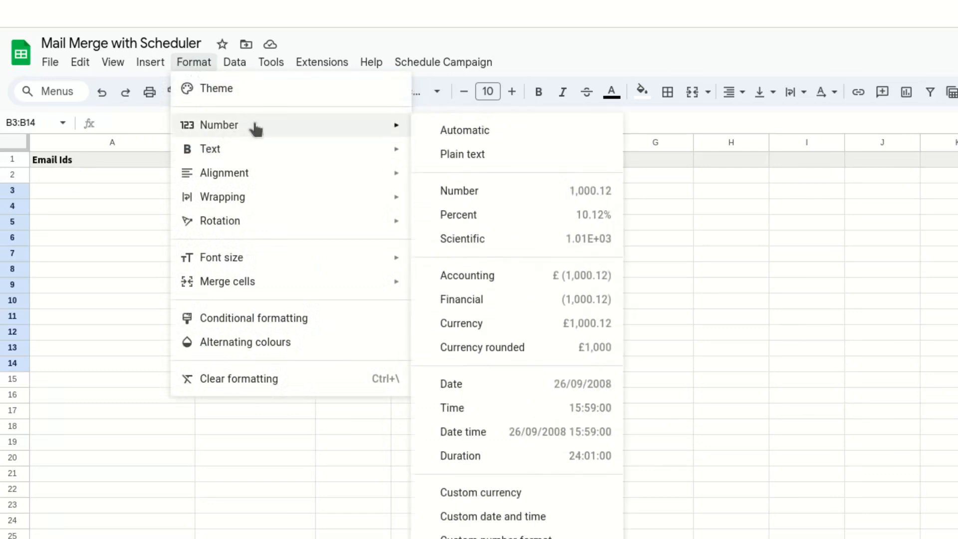
left_click(476, 442)
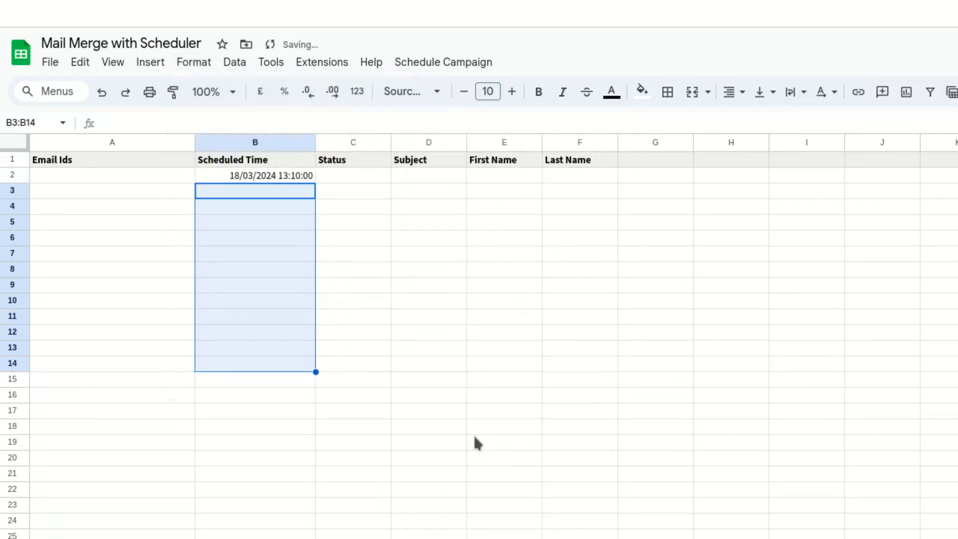
left_click(272, 379)
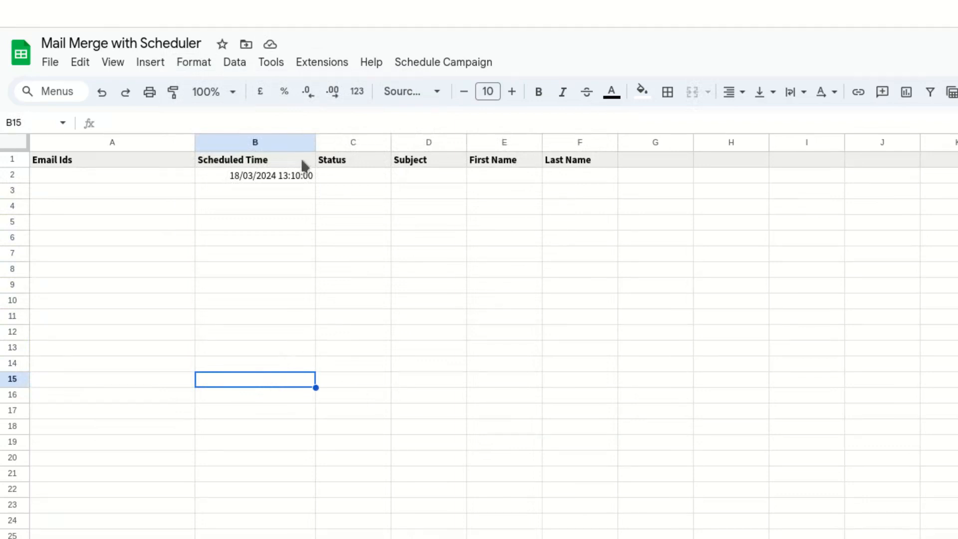
Copy the B2 time into B3 and change it to 18/03/2024 13:20:00.
left_click(290, 188)
left_click(294, 179)
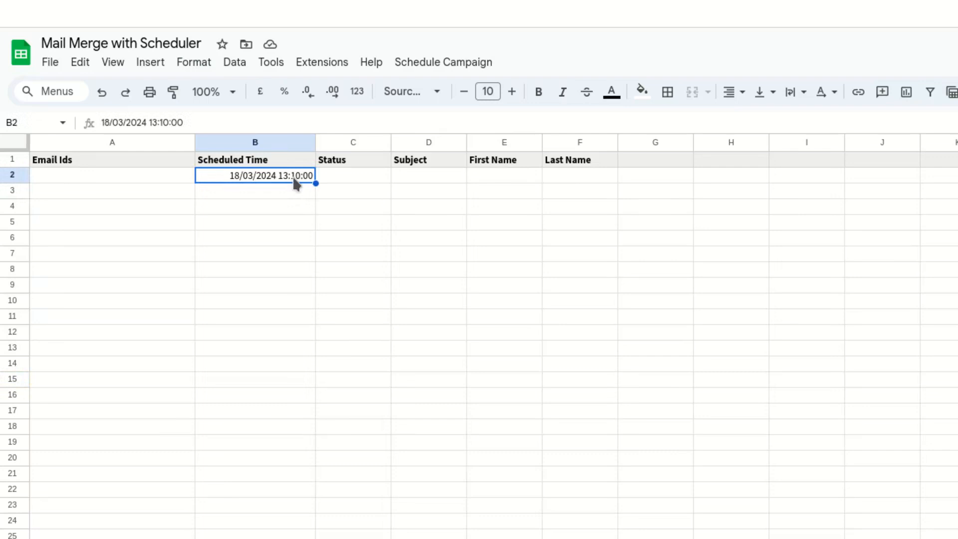
key("ctrl+c")
left_click(293, 194)
key("ctrl+v")
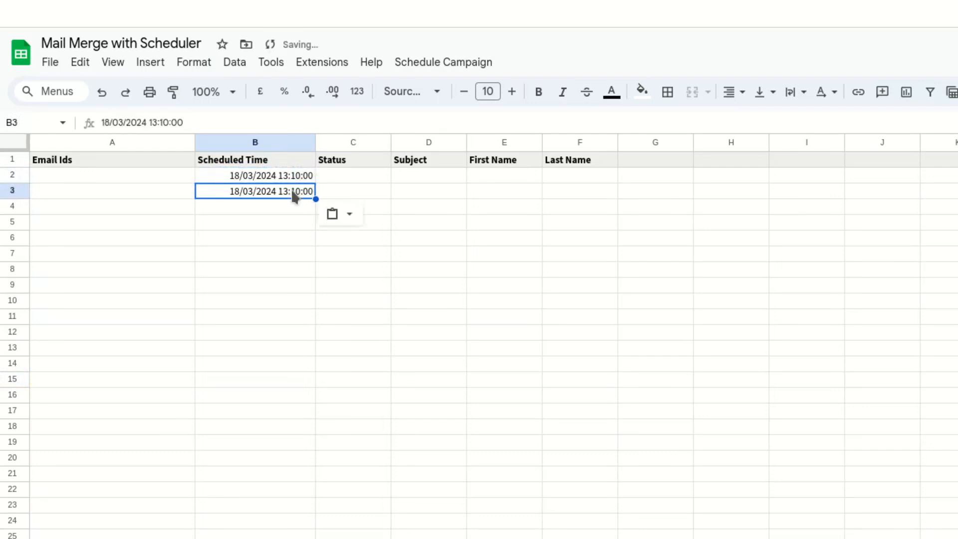
double_click(297, 192)
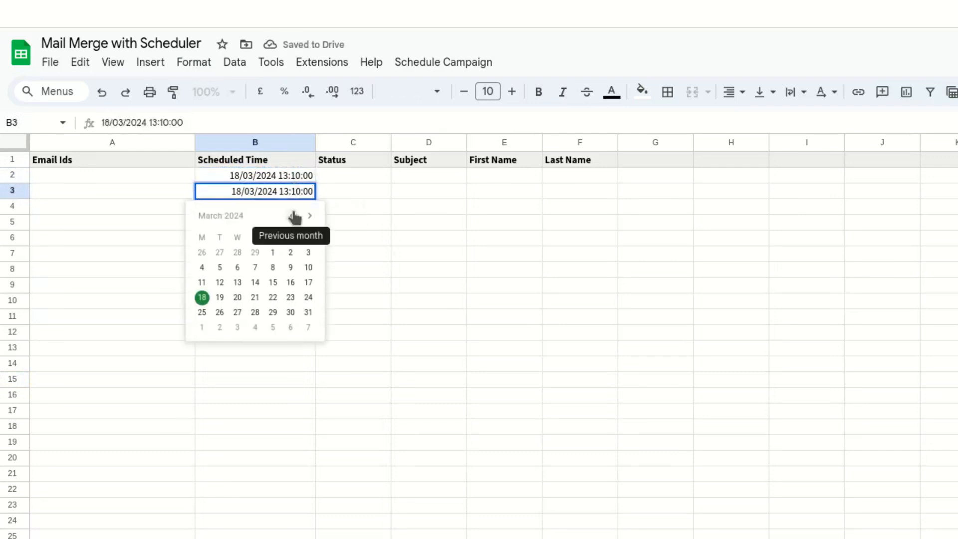
key("BackSpace")
type("2")
key("Return")
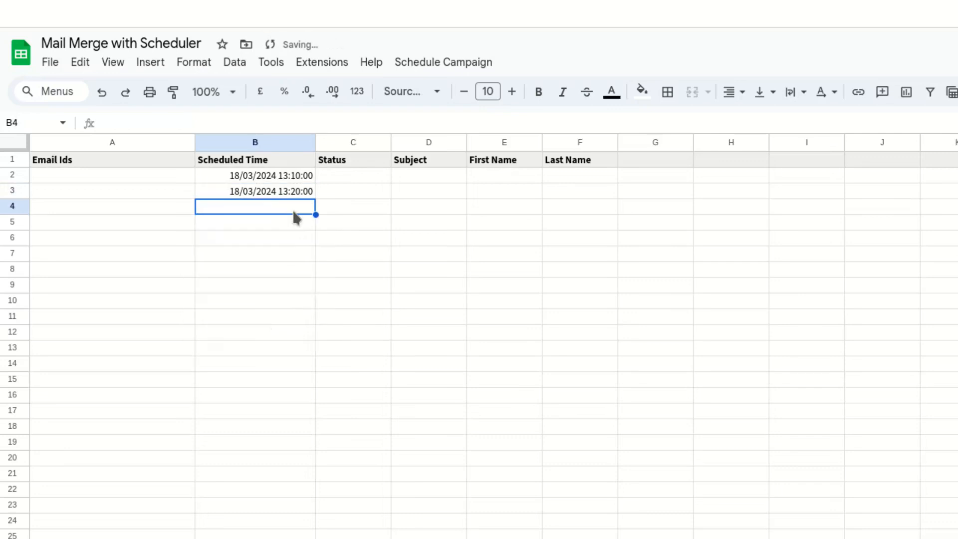
Paste the time into B4 and change it to 18/03/2024 13:30:00.
key("ctrl+v")
double_click(294, 207)
left_click(295, 207)
key("BackSpace")
type("3")
key("Return")
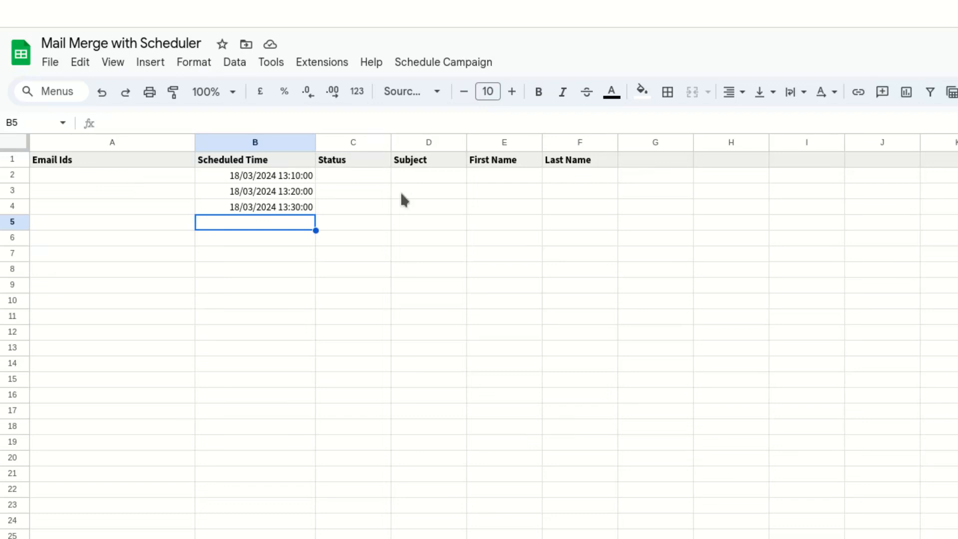
Compare the Subject, First Name and Last Name columns with the draft's subject and greeting placeholders.
left_click(423, 180)
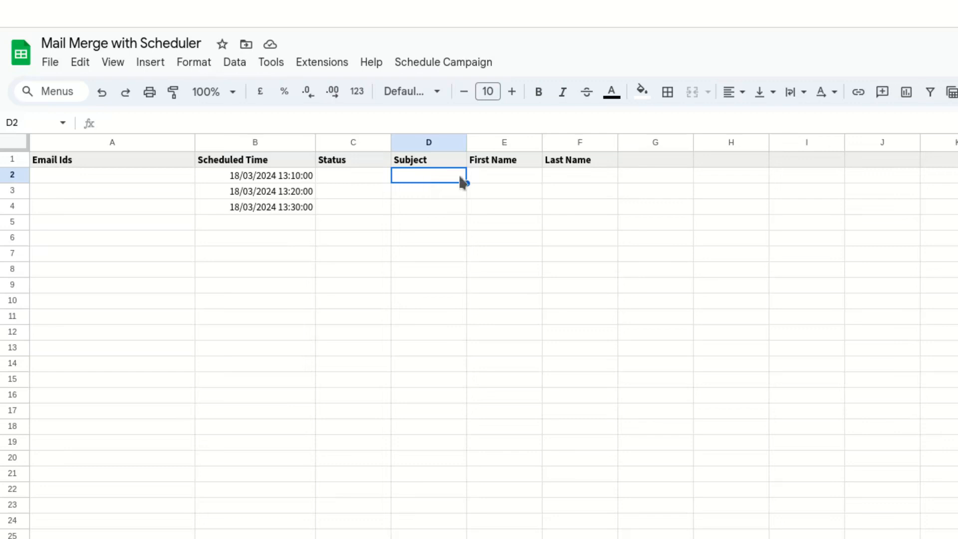
left_click(489, 175)
left_click(558, 176)
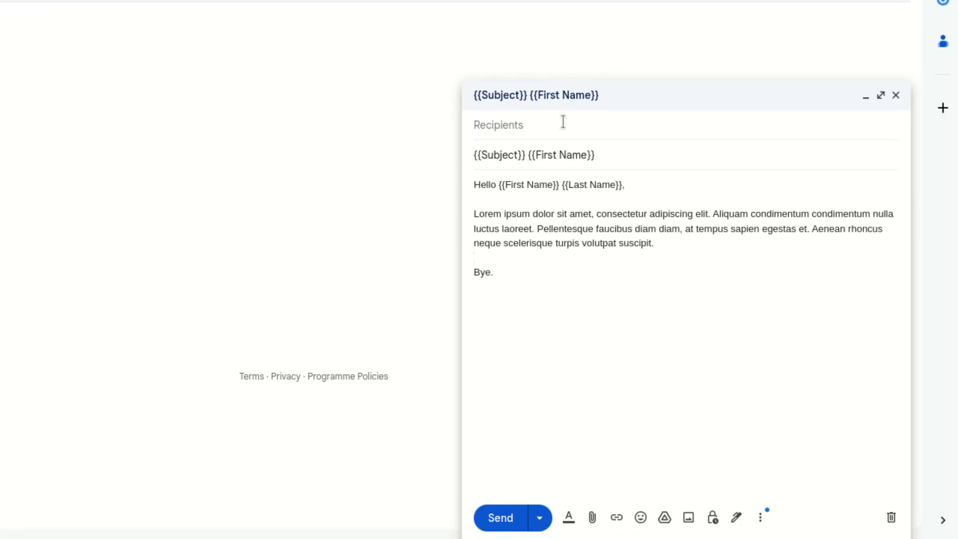
left_click(635, 184)
left_click(598, 154)
left_click_drag(599, 155, 529, 152)
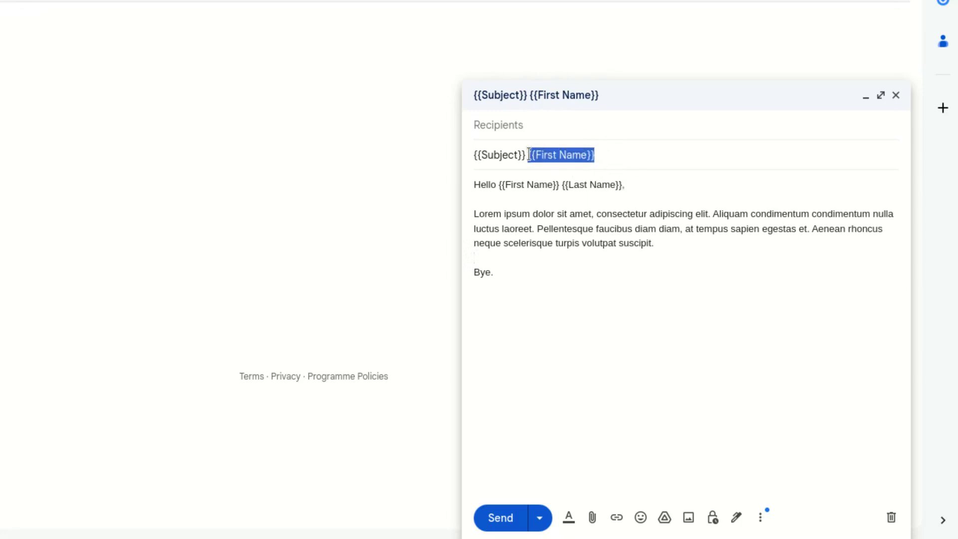
left_click(561, 186)
left_click_drag(561, 185, 499, 186)
left_click(518, 228)
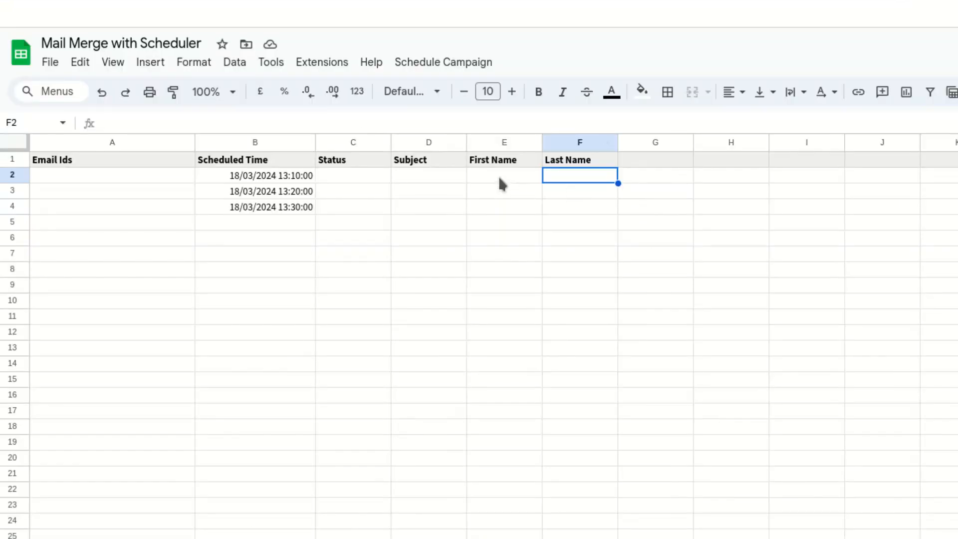
Enter two sample first names in cells E2 and E3 for the First Name placeholder.
left_click(499, 178)
type("John")
left_click(498, 190)
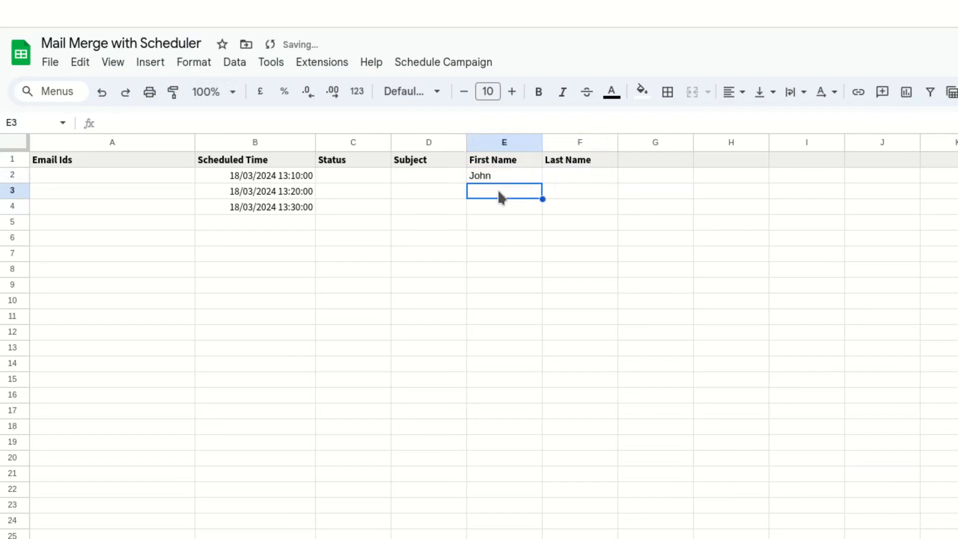
type("Sara")
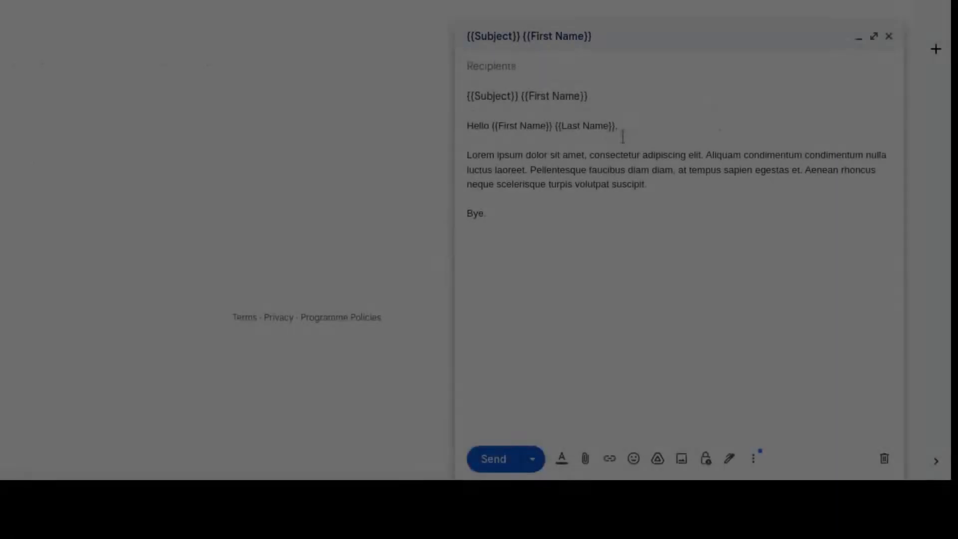
left_click_drag(551, 126, 499, 126)
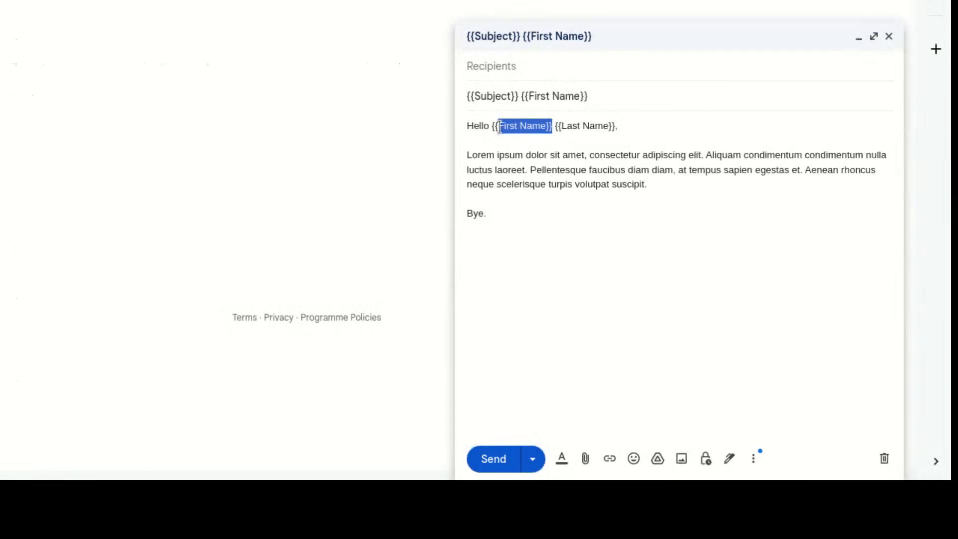
Add a New Variable column header in cell G1 alongside the placeholder columns.
left_click_drag(588, 96, 521, 98)
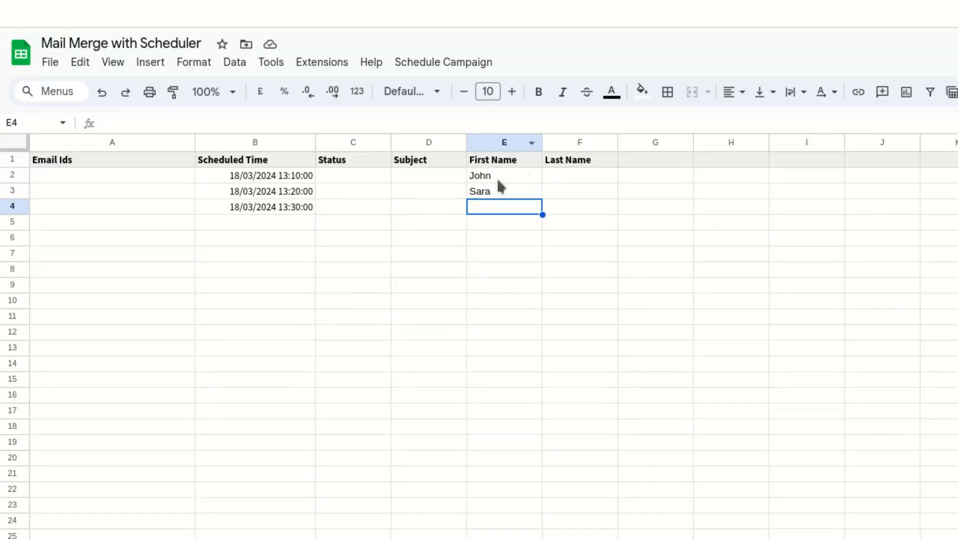
left_click_drag(497, 178, 498, 209)
left_click(505, 220)
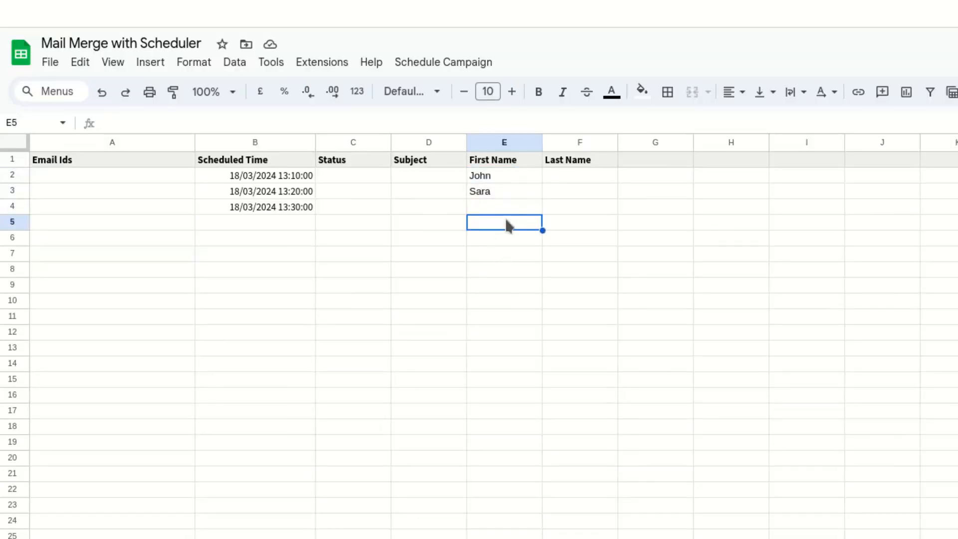
left_click(635, 163)
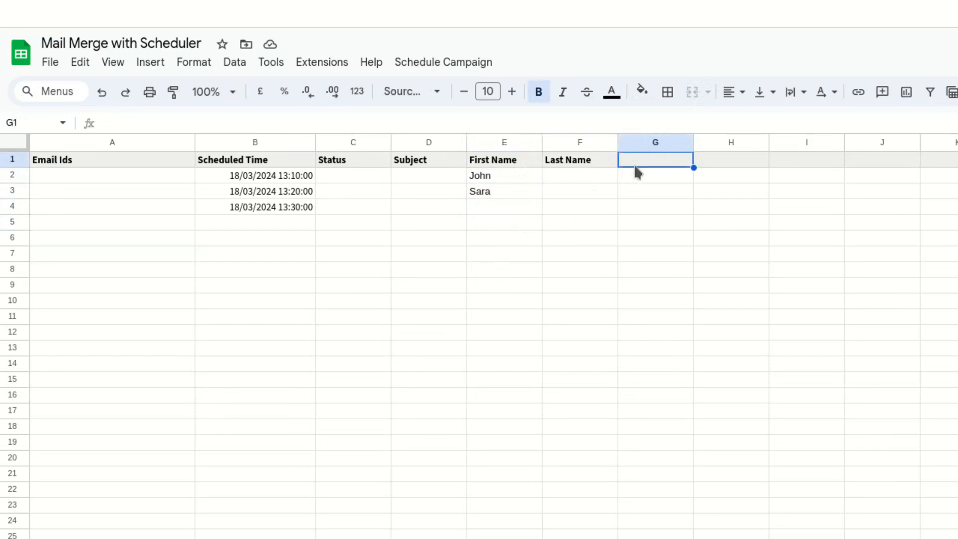
type("New Variable")
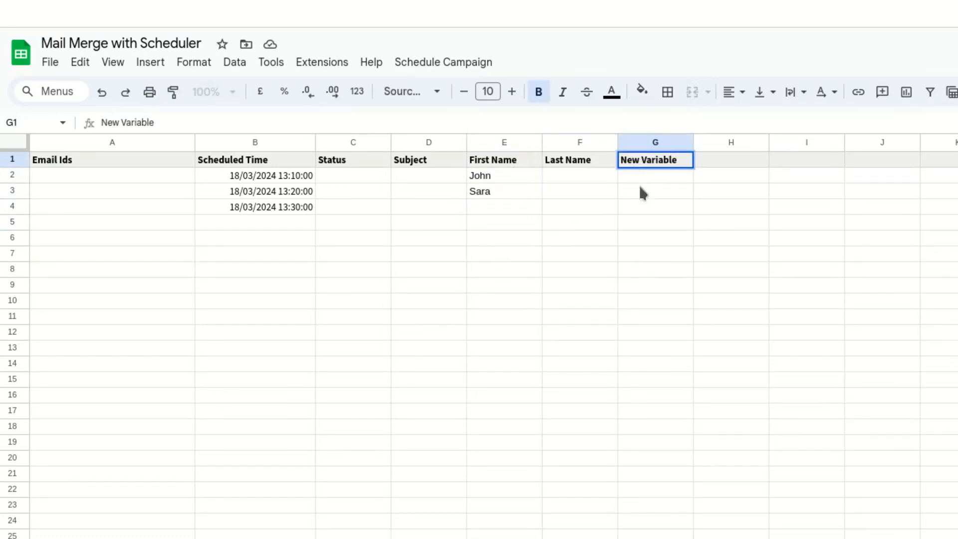
Fill rows 2 to 15 with sample email ids, scheduled times, subjects, first names and last names.
left_click(641, 188)
left_click_drag(642, 177, 641, 221)
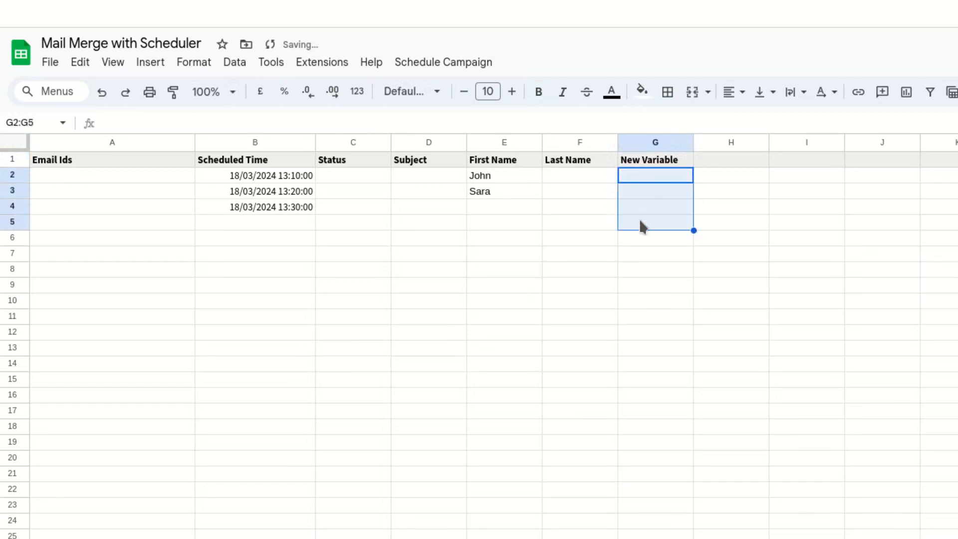
left_click(634, 274)
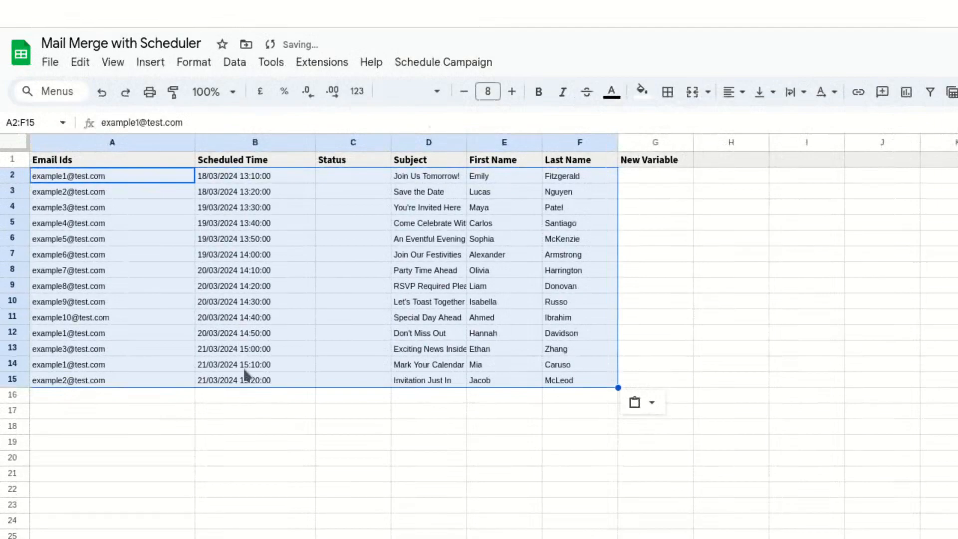
left_click(268, 444)
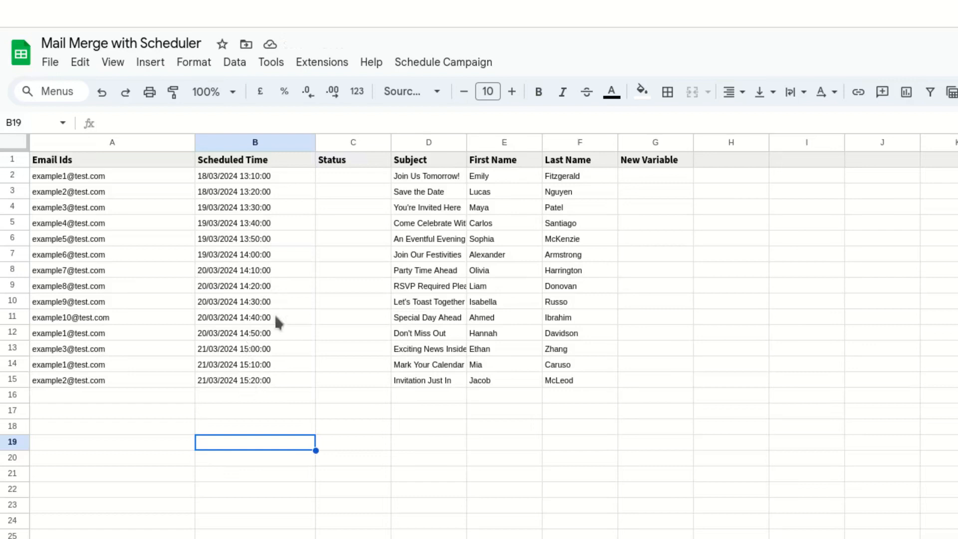
left_click(475, 443)
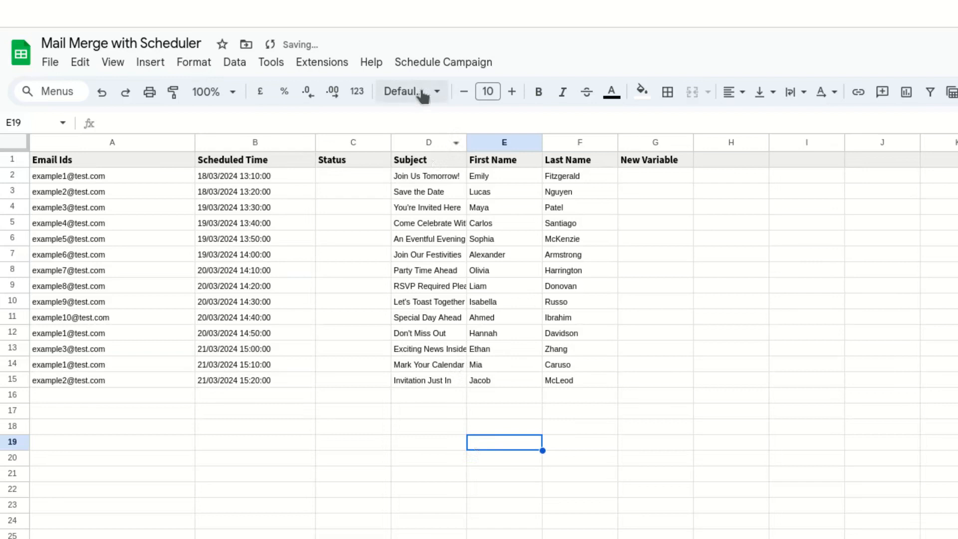
Run the Schedule Campaign Configure command and authorize the script with the Google account, allowing the unverified app.
left_click(435, 64)
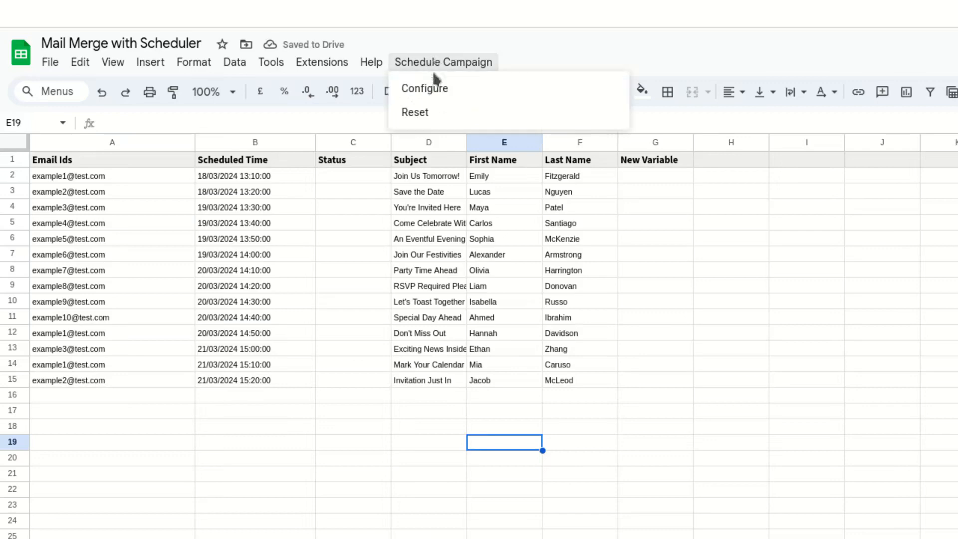
left_click(434, 95)
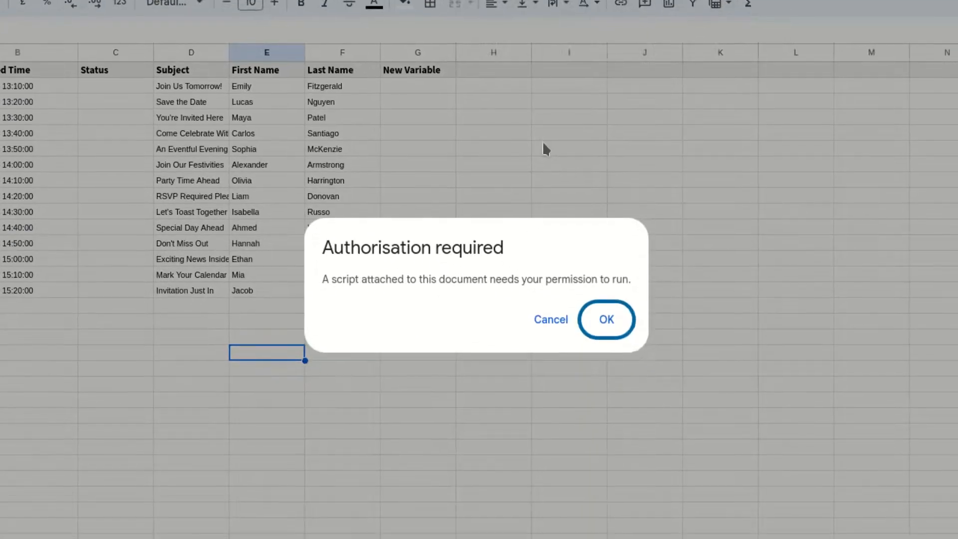
left_click(608, 319)
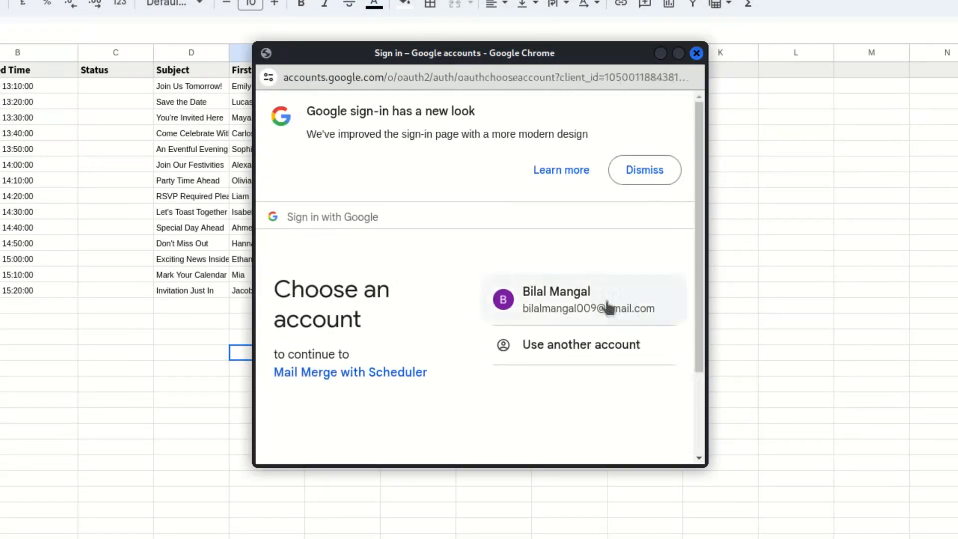
left_click(576, 301)
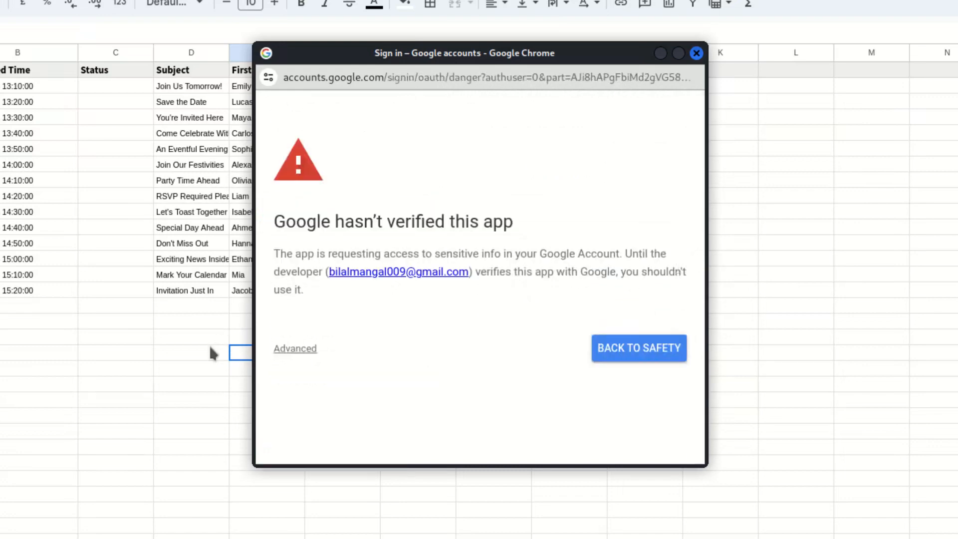
left_click(294, 349)
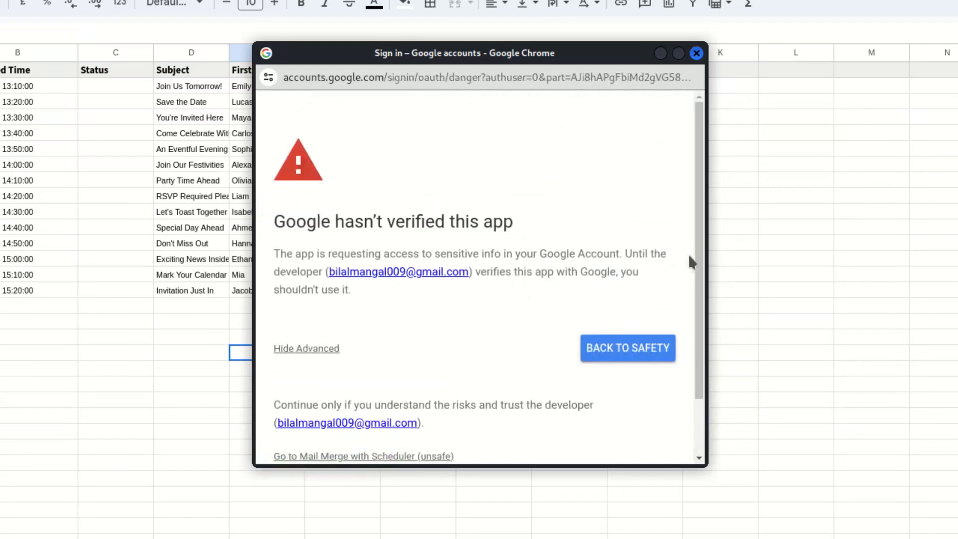
scroll(688, 260, "down", 3)
left_click(357, 389)
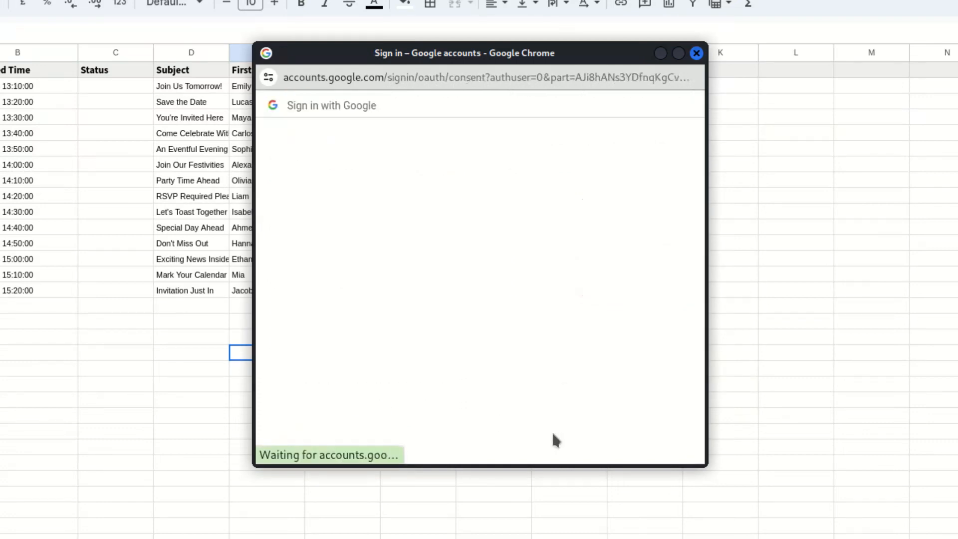
left_click_drag(699, 255, 716, 373)
left_click(587, 399)
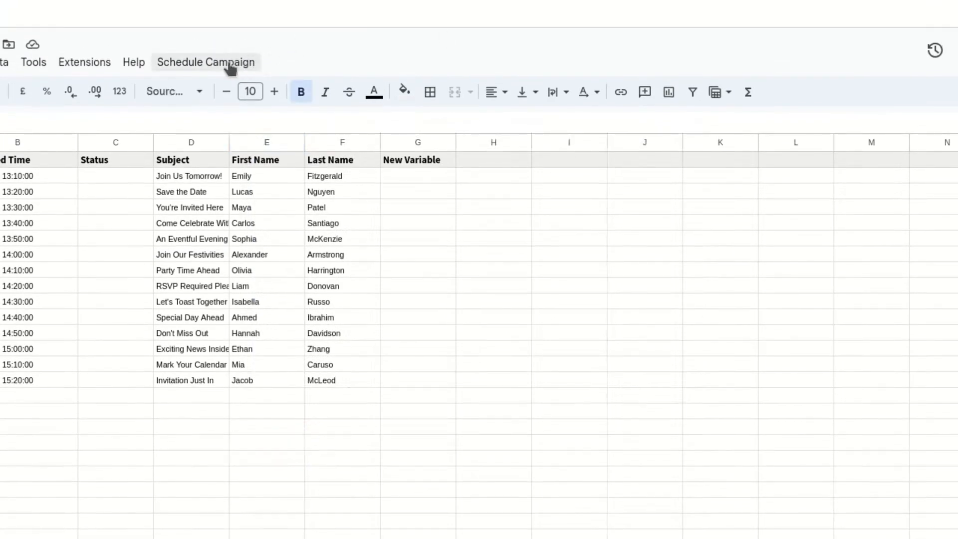
Reopen the campaign configuration and set the email subject to {{Subject}} {{First Name}}.
left_click(227, 32)
left_click(237, 53)
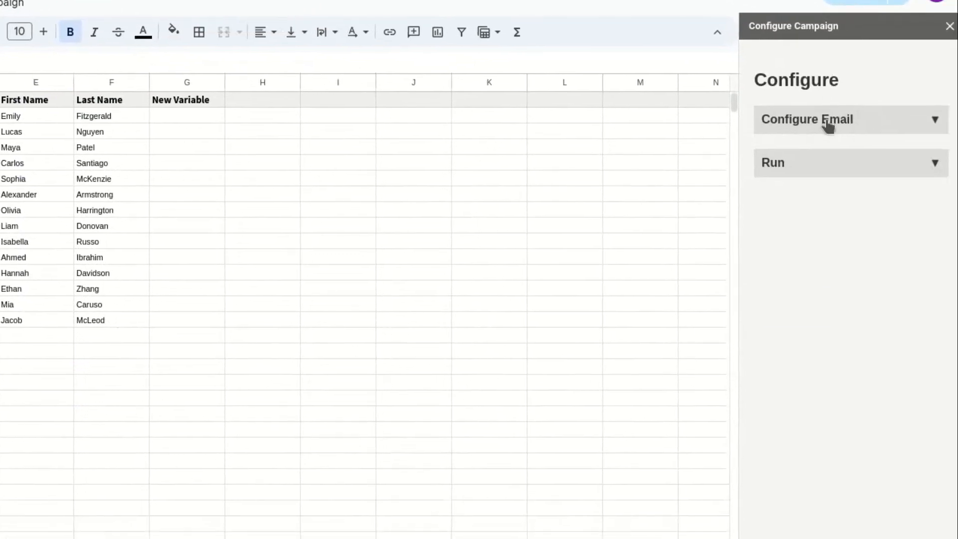
left_click(828, 127)
left_click(817, 182)
type("{{Subject}} {{First Name}}")
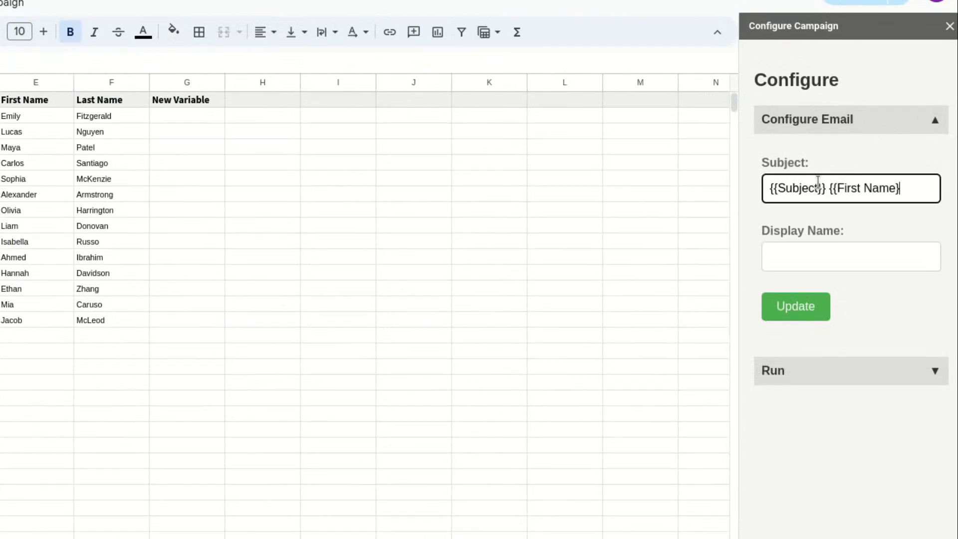
Enter the sender's full name as the display name and update the email configuration.
left_click(816, 266)
type("Bilal Mangal")
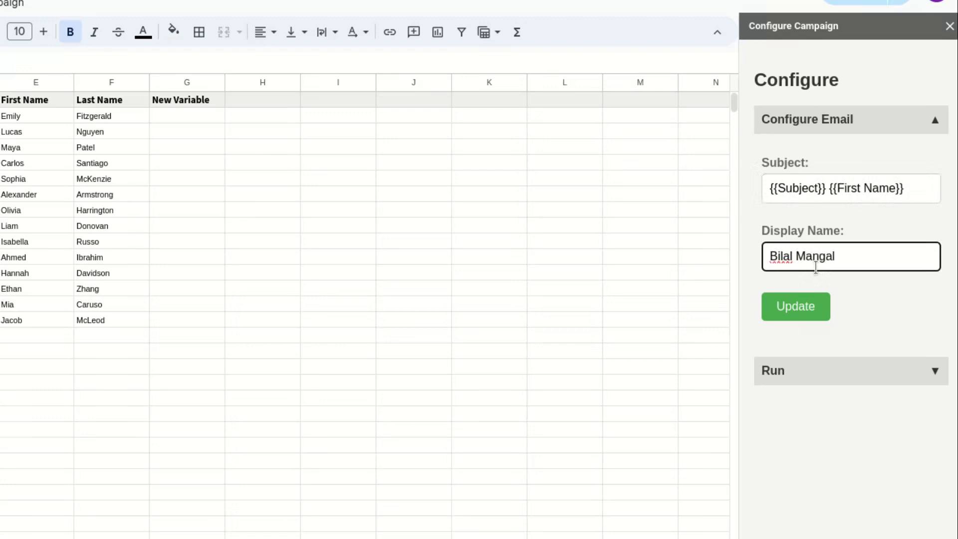
left_click(794, 308)
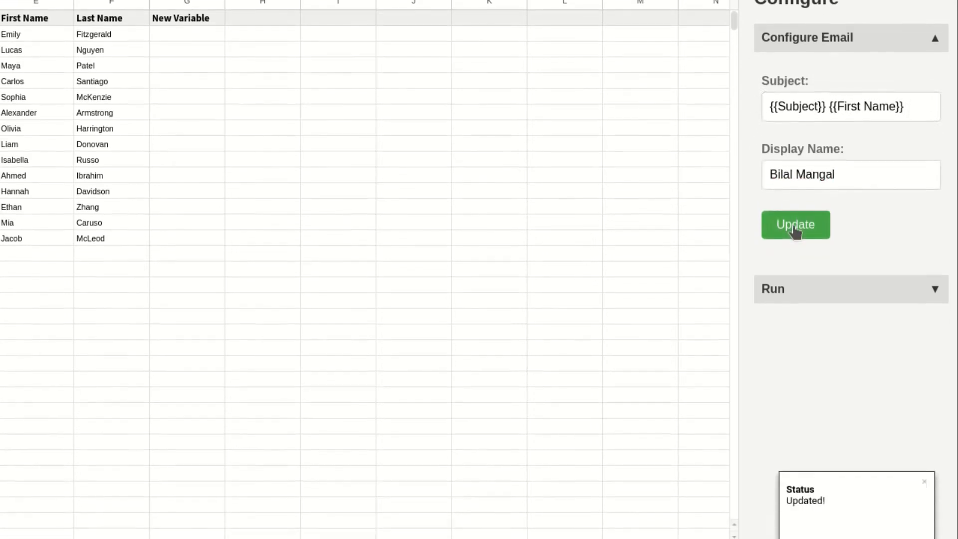
Run the campaign and inspect the Status and Scheduled Time cells of the first rows.
left_click(809, 368)
left_click(788, 315)
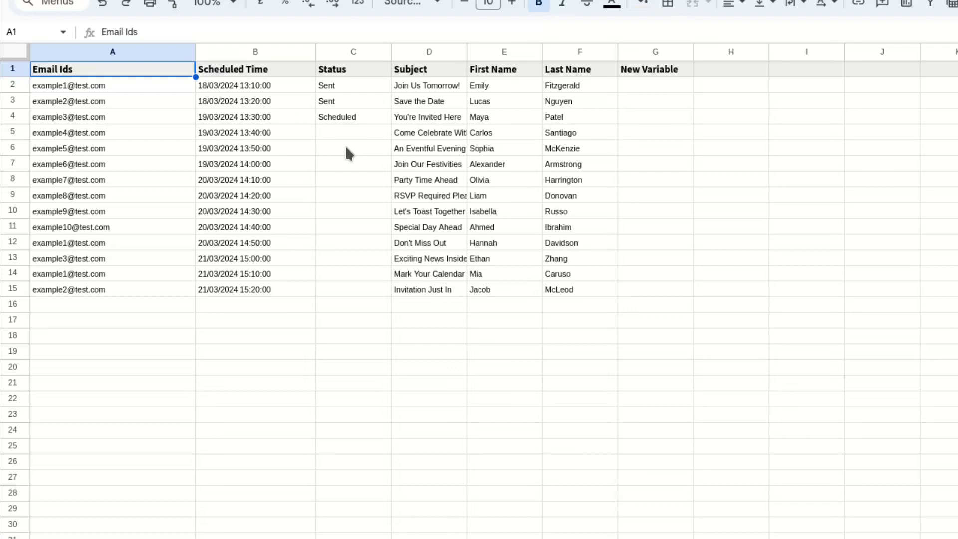
left_click(273, 133)
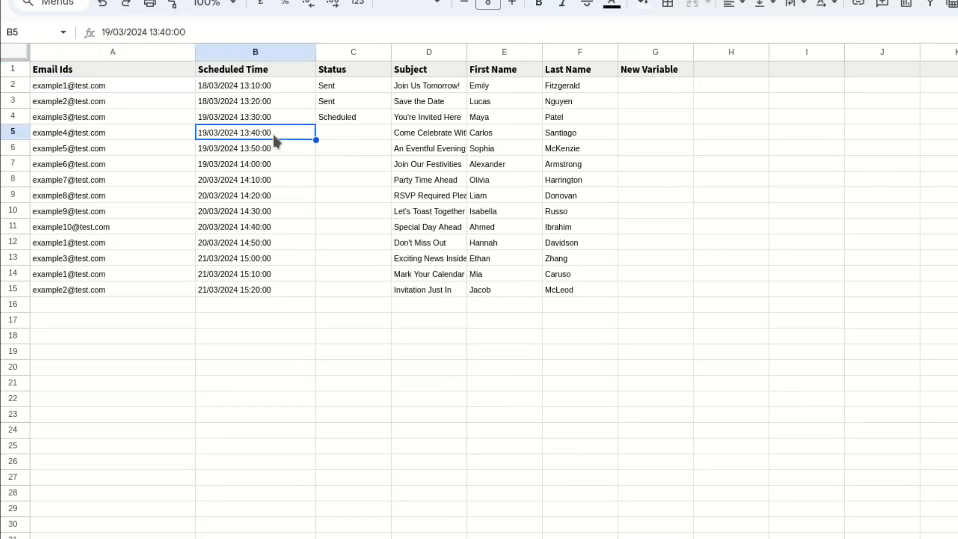
left_click(301, 120)
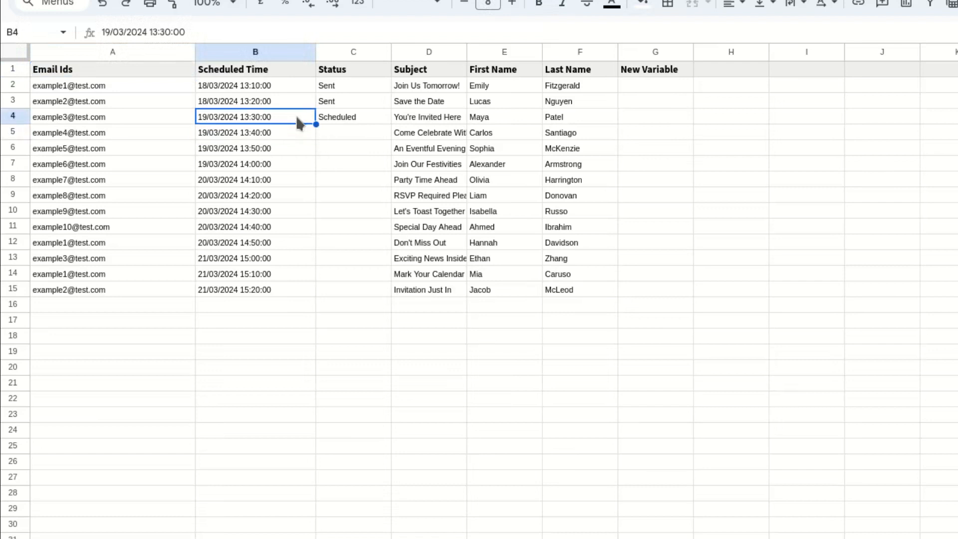
left_click(332, 122)
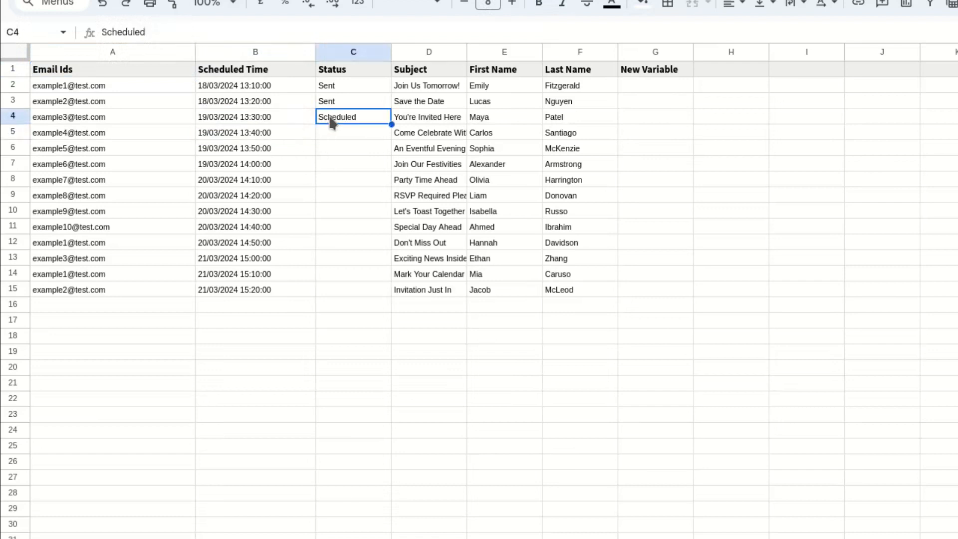
left_click(290, 105)
left_click(323, 107)
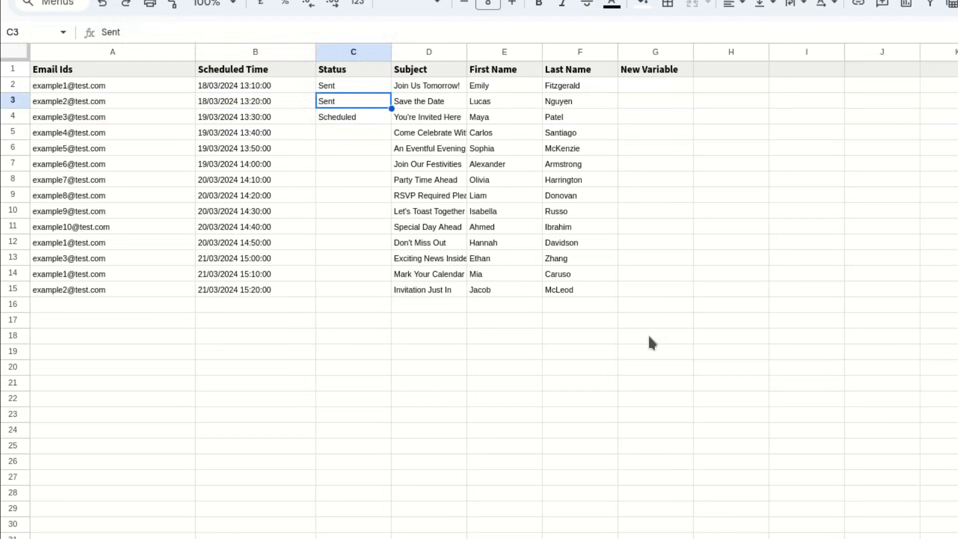